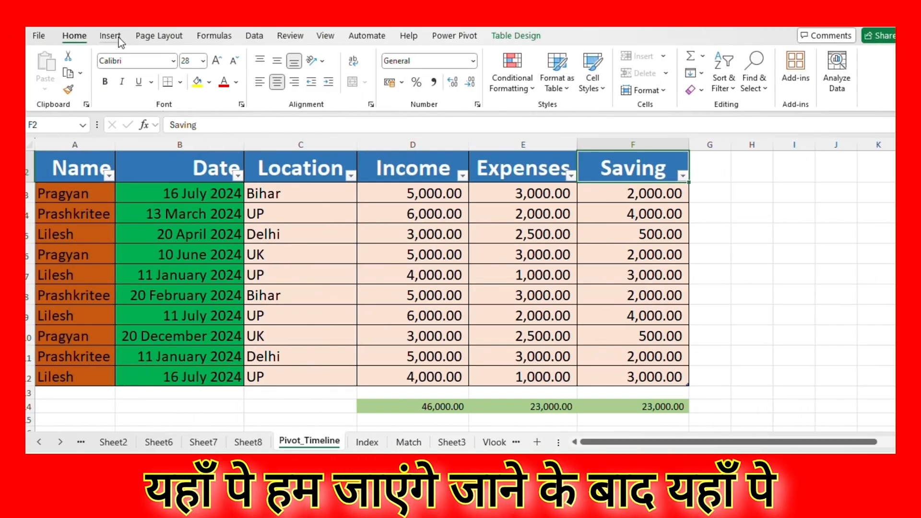
Step: Insert a slicer for the Income field and place it beside the table over columns G to I
click(110, 36)
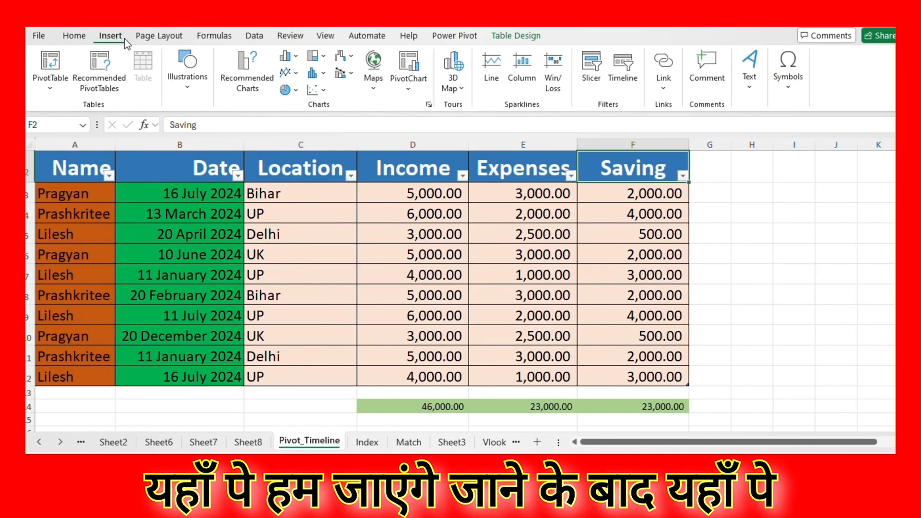
click(594, 64)
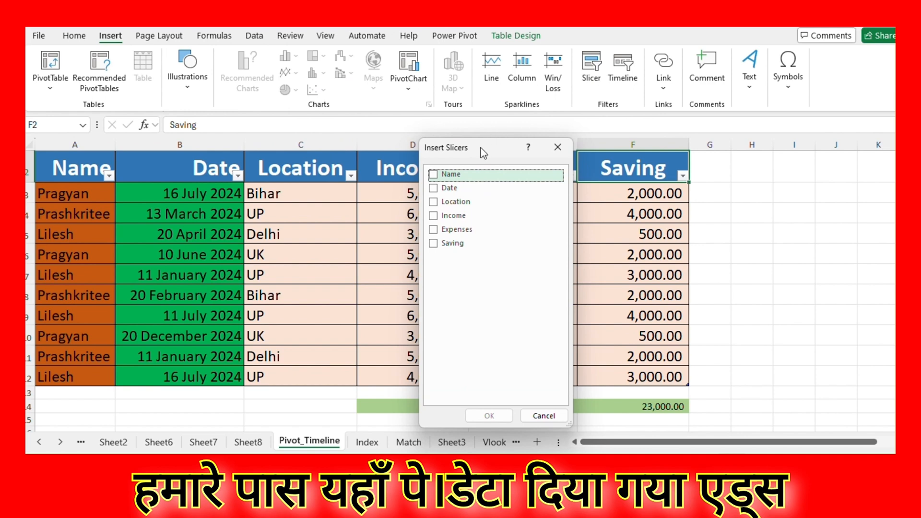
drag(482, 150, 769, 139)
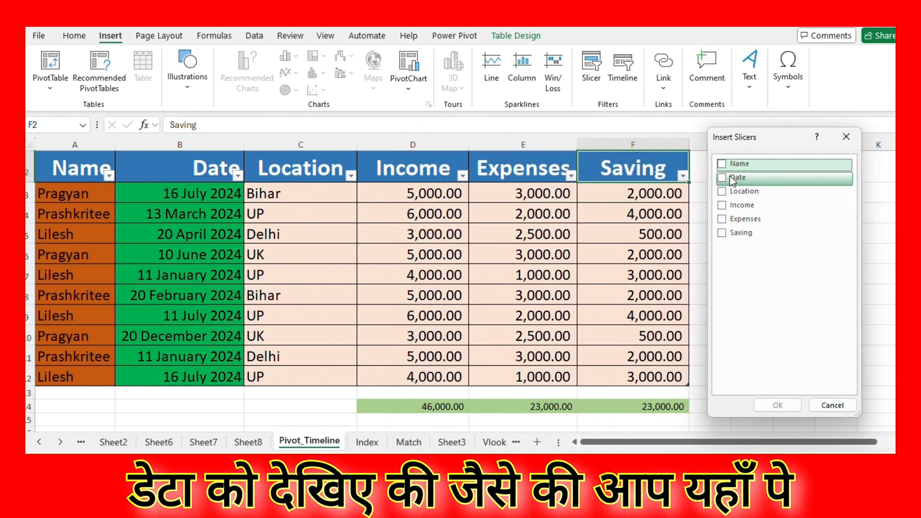
click(723, 206)
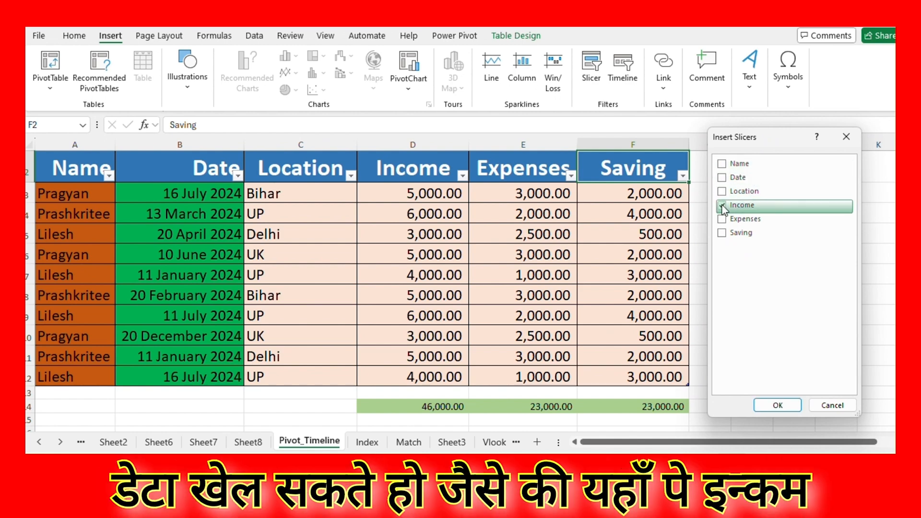
click(785, 411)
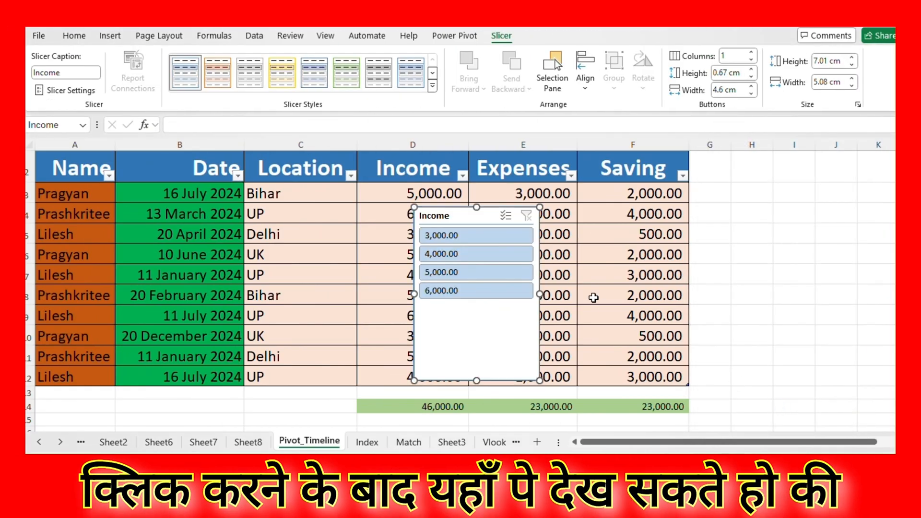
drag(485, 217, 759, 163)
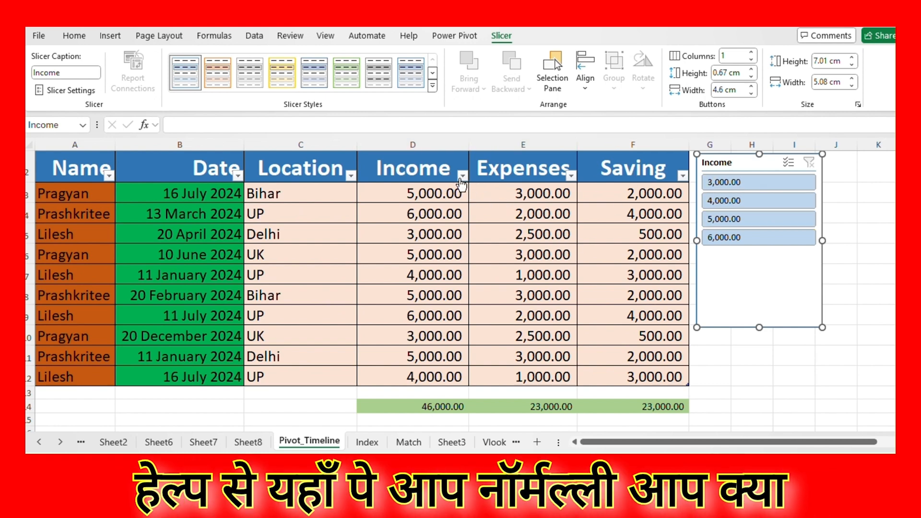
Step: Filter the table's Income column to show only the 5,000.00 rows
click(462, 175)
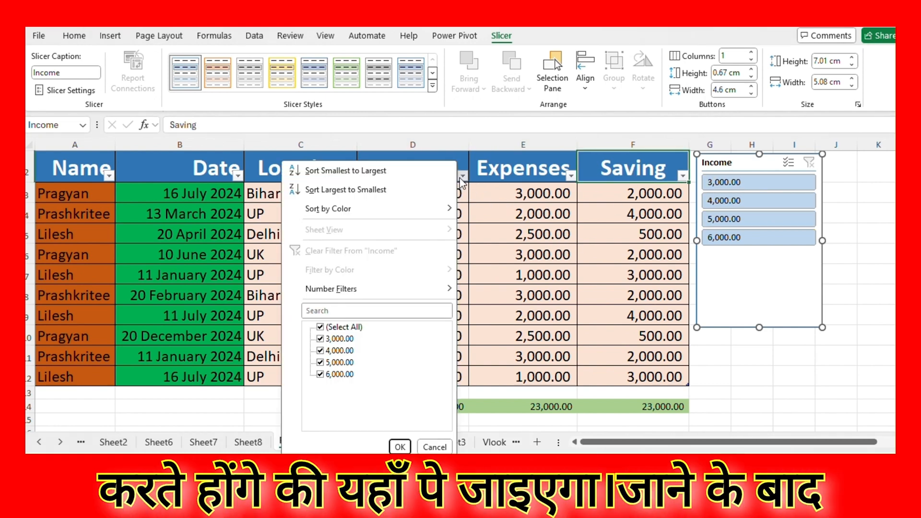
click(342, 327)
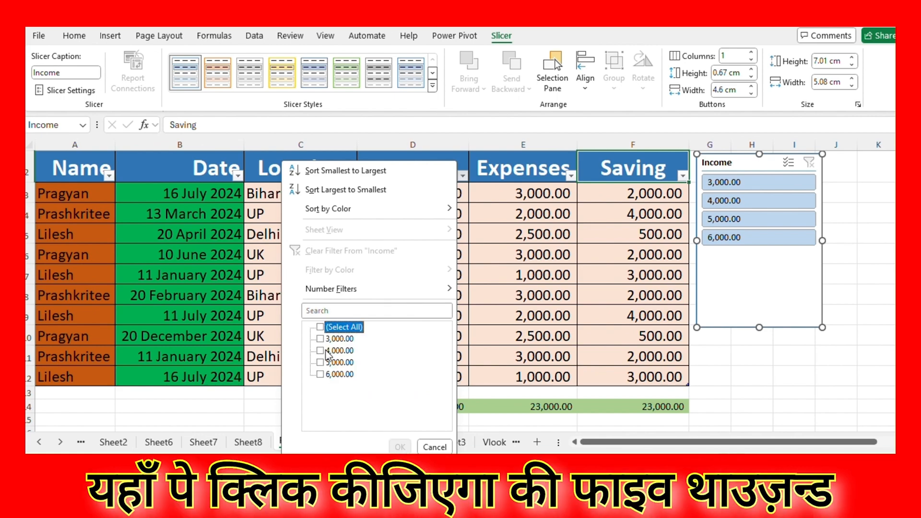
click(326, 363)
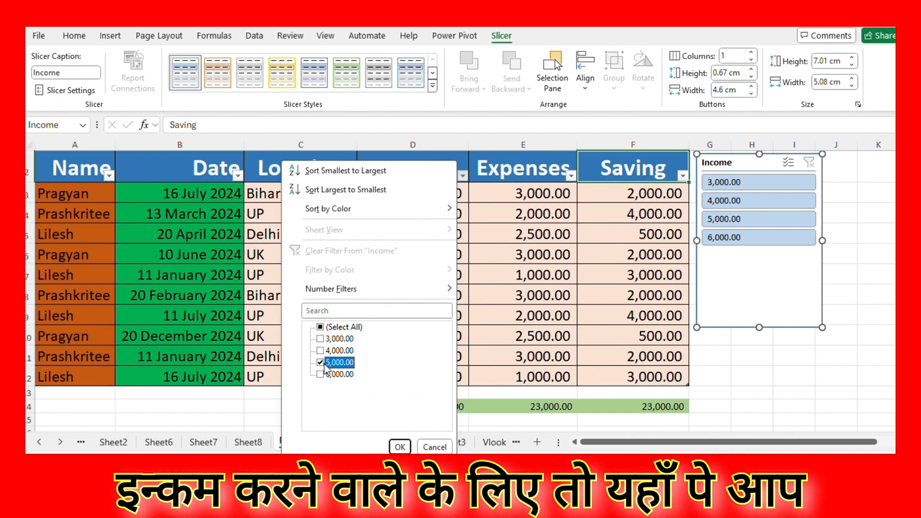
key(Return)
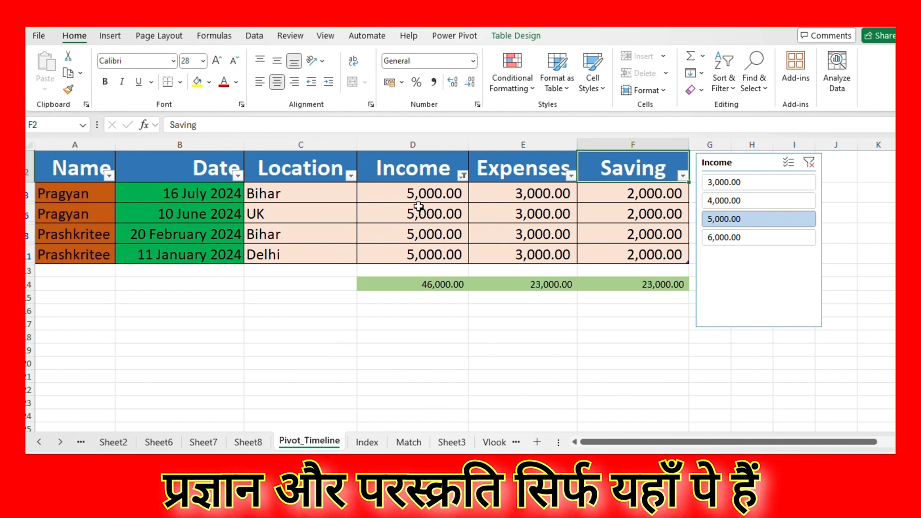
Step: Reselect all values in the Income column's filter to show every row
click(463, 176)
click(338, 328)
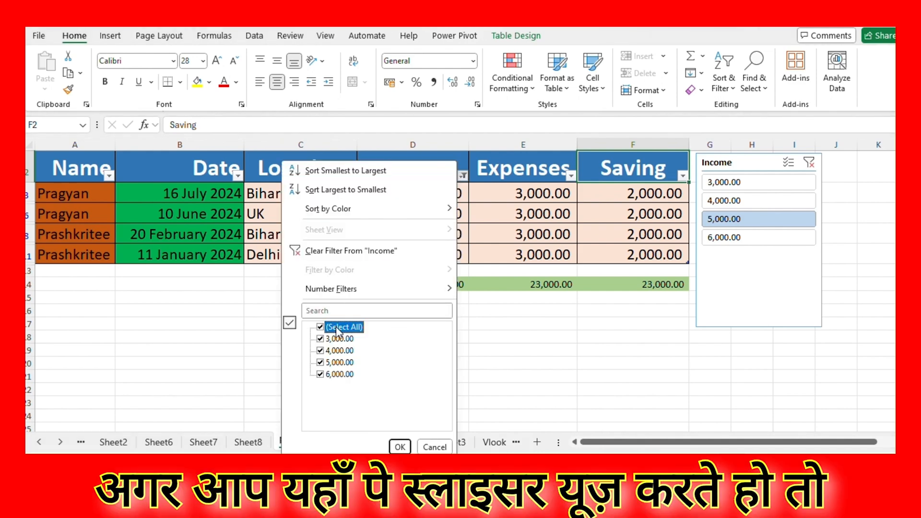
key(Return)
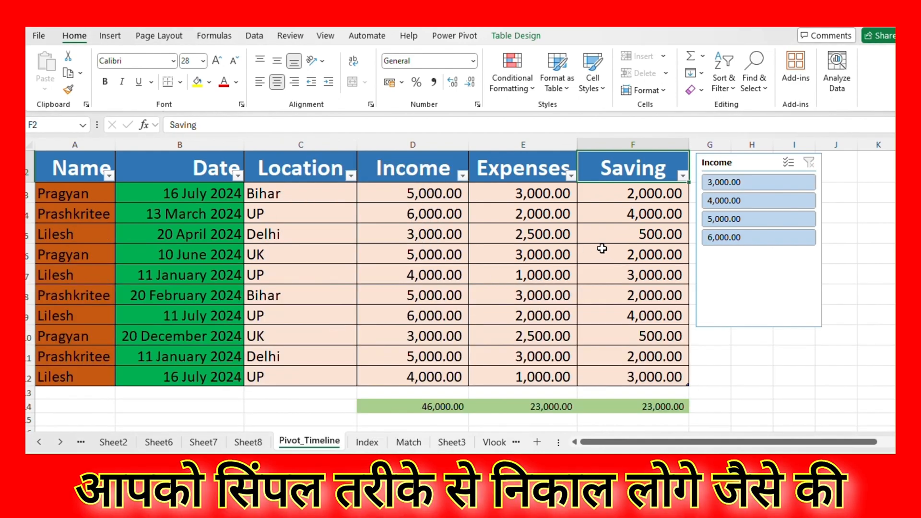
Step: Filter the table with the Income slicer by 5,000.00, 4,000.00 and 3,000.00 one at a time, and clear the slicer filter
click(733, 224)
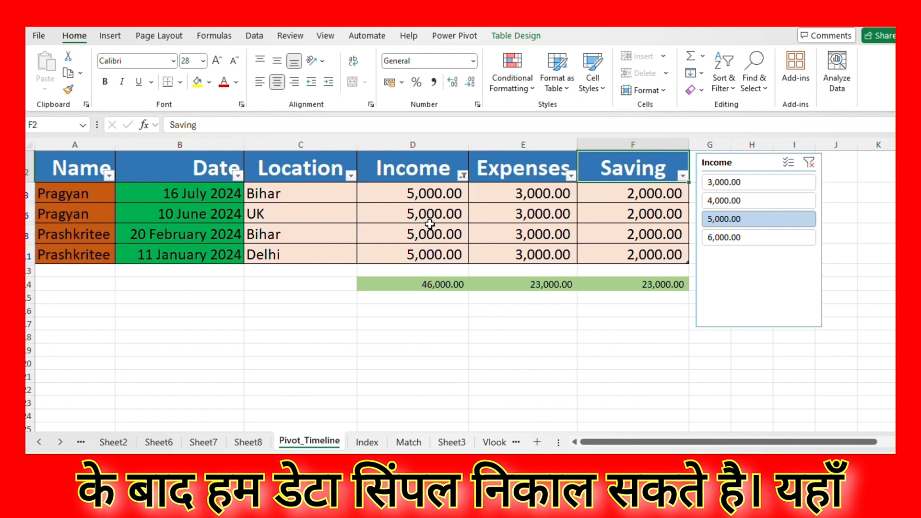
click(730, 206)
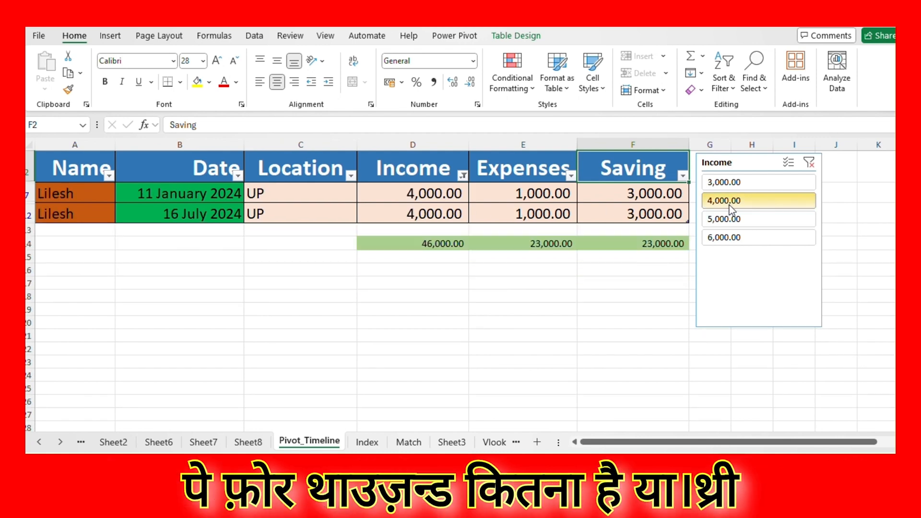
click(730, 187)
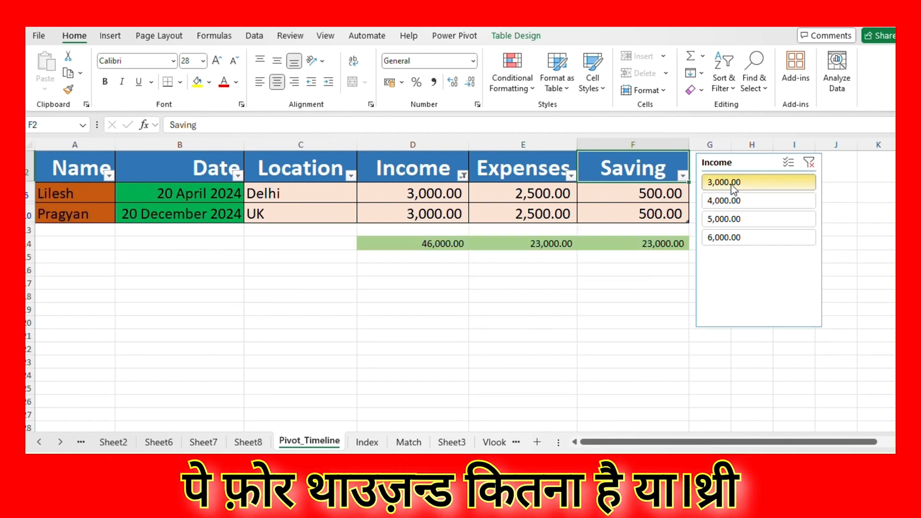
click(809, 163)
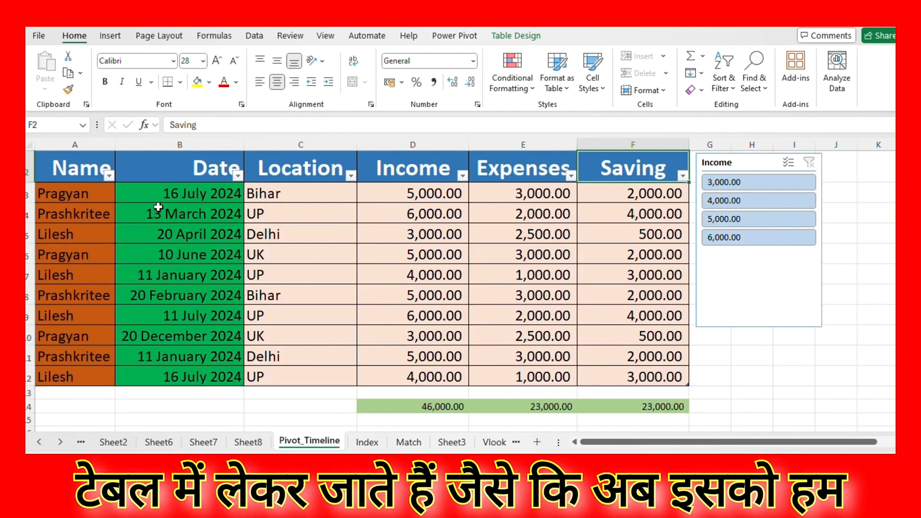
Step: Create a PivotTable from Table12 on a new worksheet
click(111, 37)
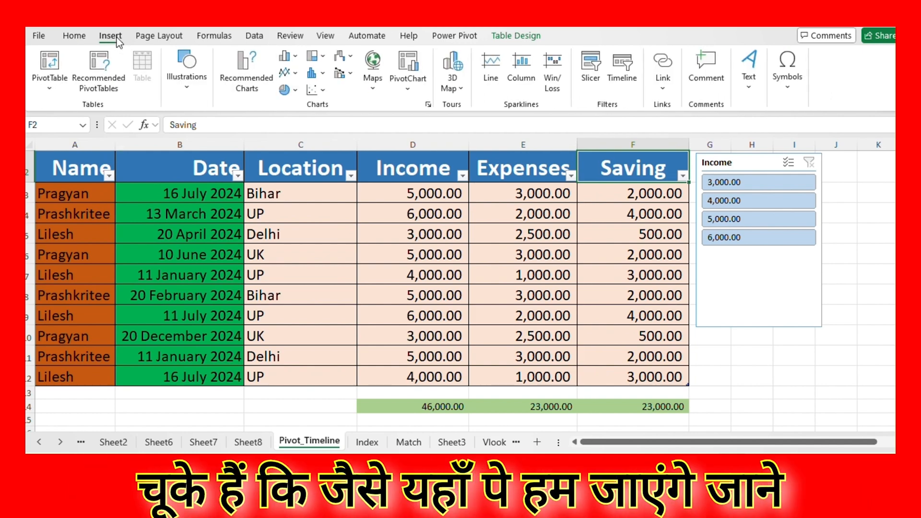
click(62, 58)
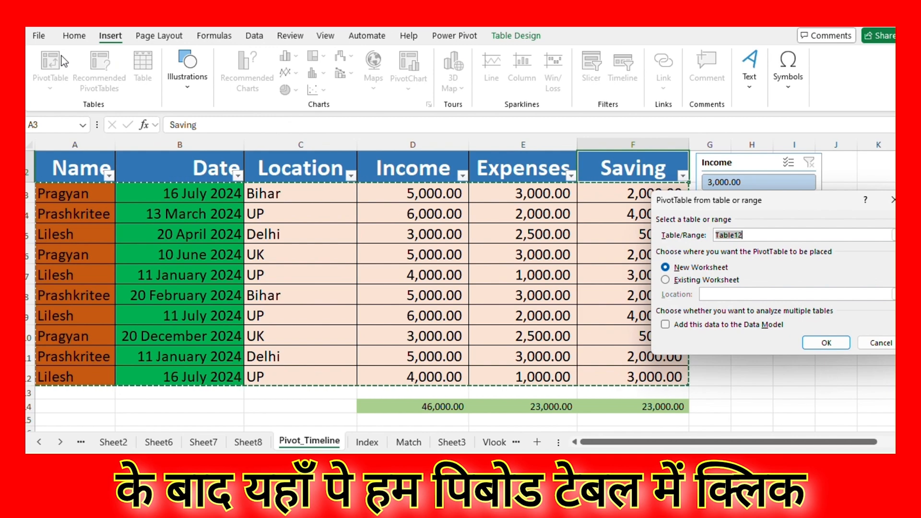
drag(759, 208, 341, 138)
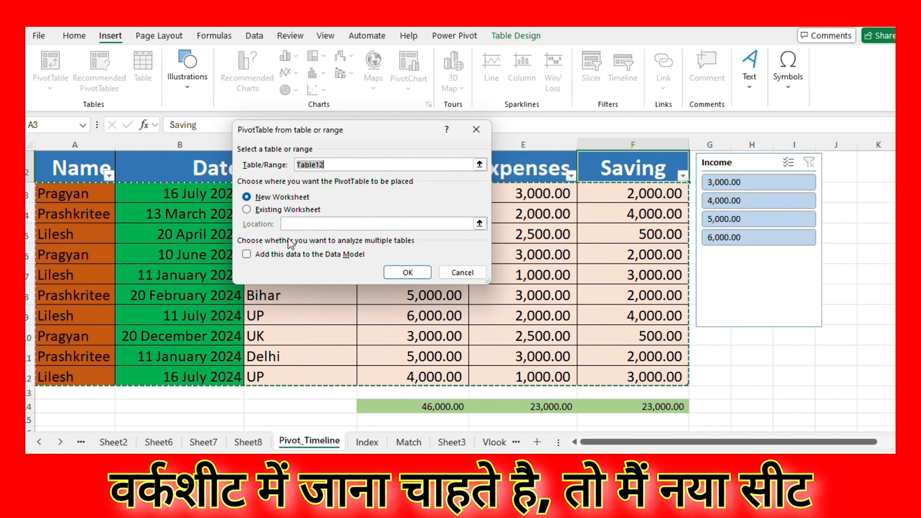
click(407, 273)
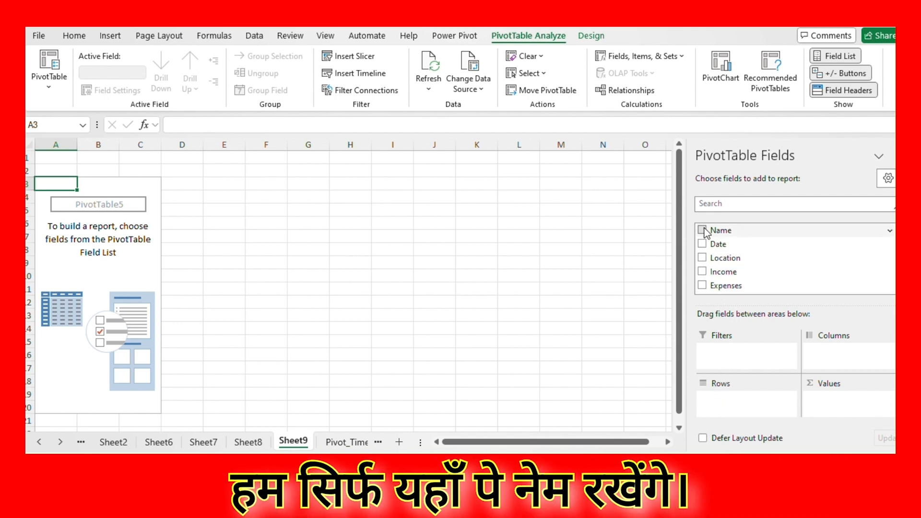
Step: Build the PivotTable with Name in the rows and the sums of Income, Expenses and Saving as values
drag(705, 233, 713, 402)
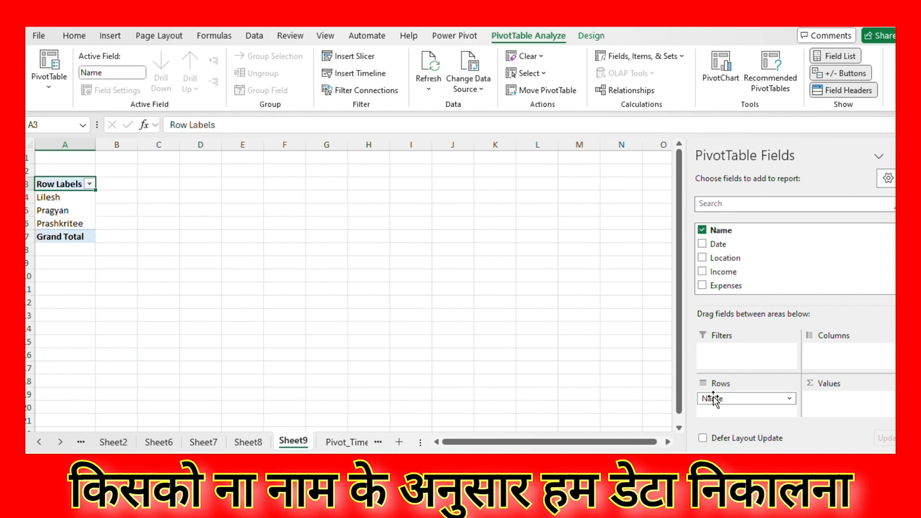
click(703, 272)
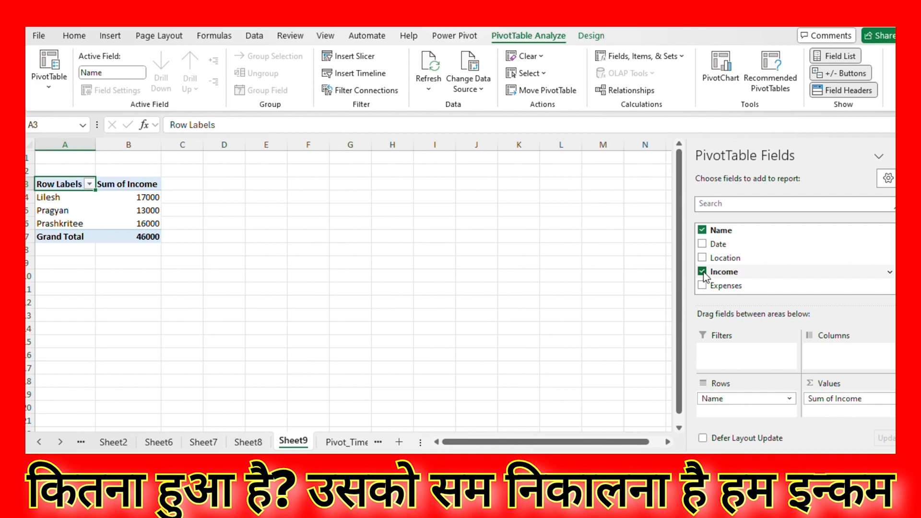
mouse_move(703, 276)
mouse_down()
mouse_move(761, 308)
mouse_move(826, 421)
mouse_move(823, 411)
mouse_up()
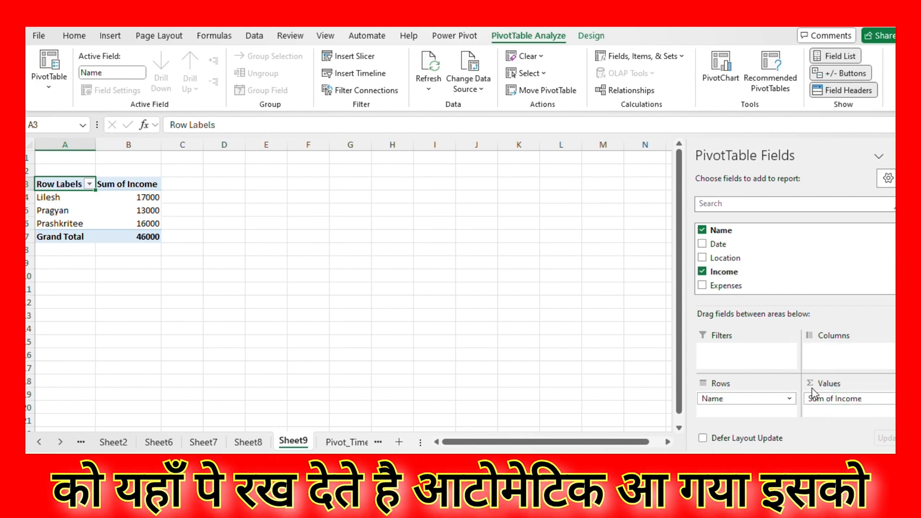
click(702, 286)
scroll(715, 288, down, 1)
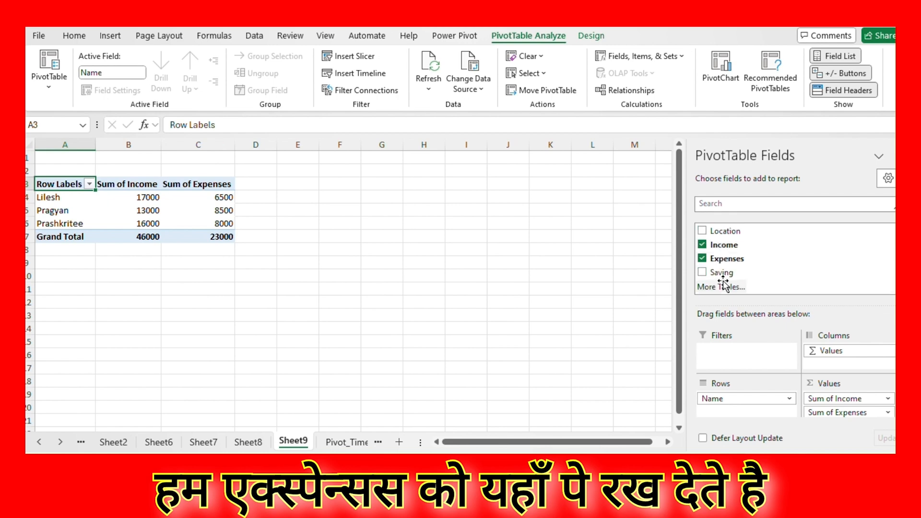
click(702, 272)
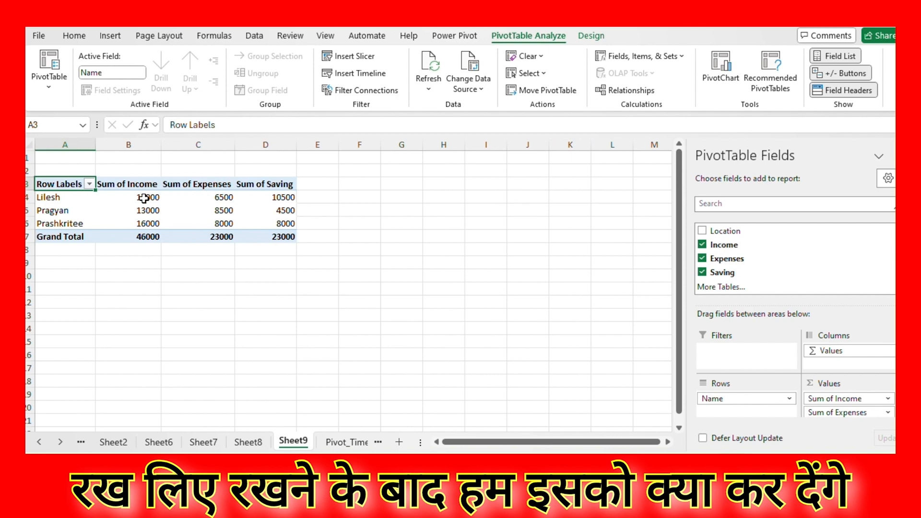
Step: Apply the comma number style to the PivotTable values in B4:D7, including the grand totals
drag(144, 197, 281, 232)
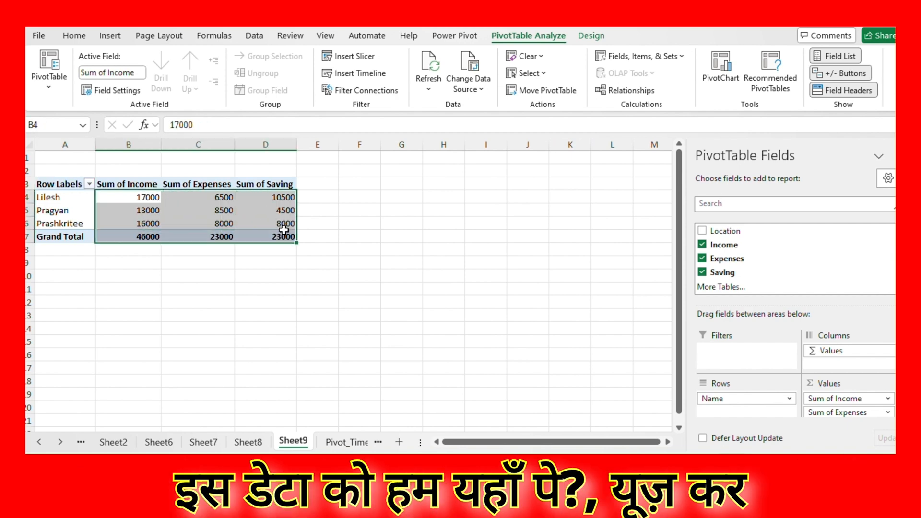
click(74, 36)
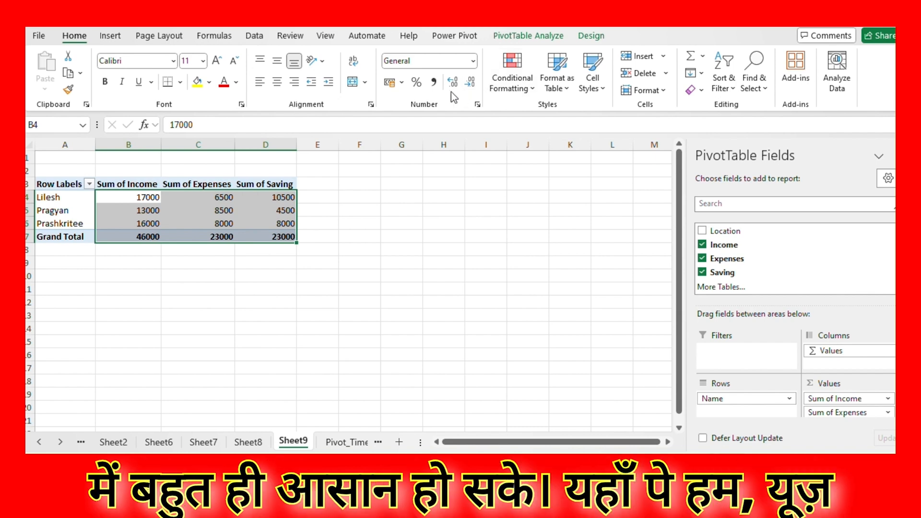
click(434, 83)
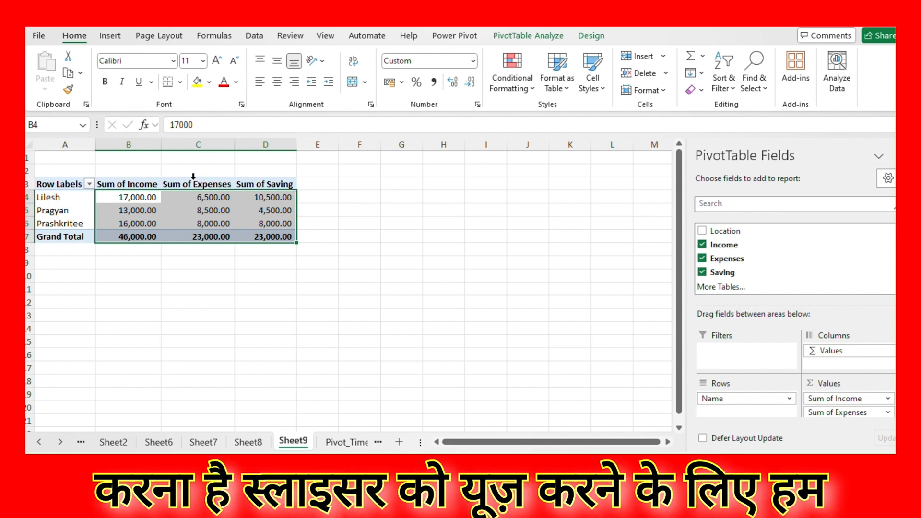
click(111, 35)
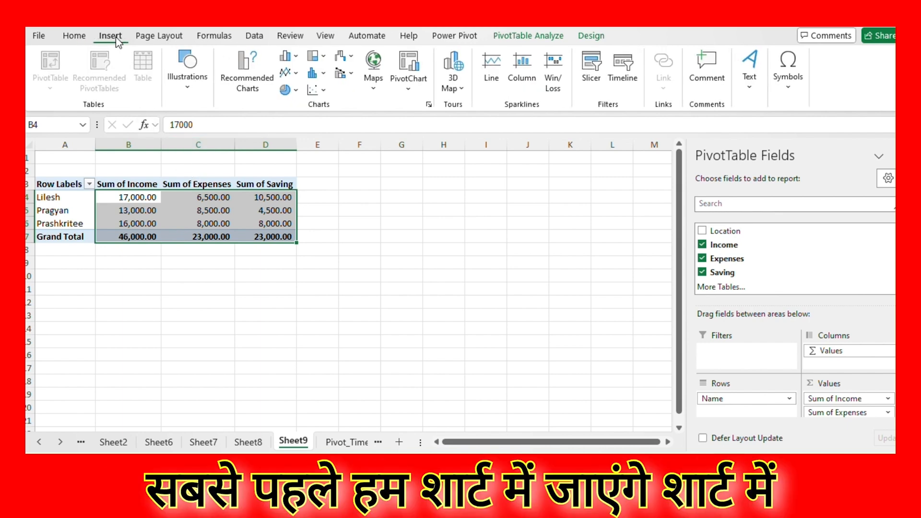
click(591, 65)
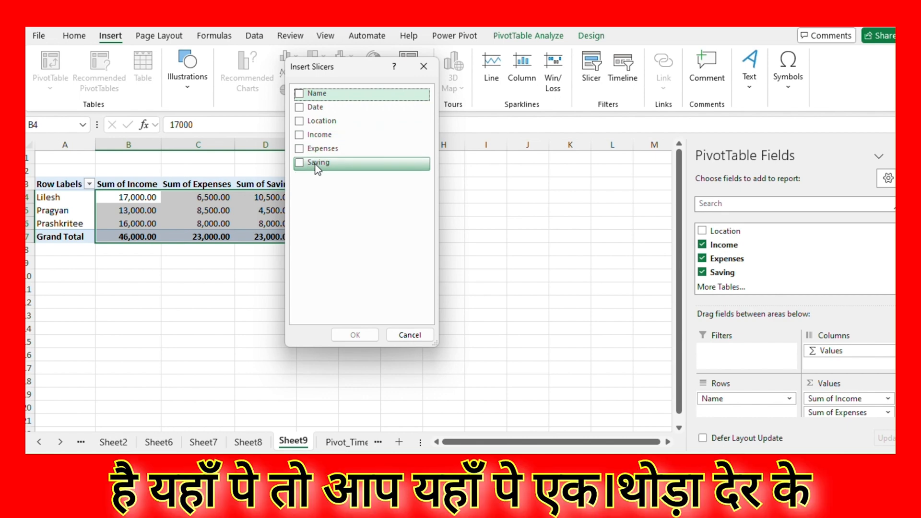
click(413, 336)
Step: Review the column headings from Name to Saving on the Pivot_Timeline sheet and return to Sheet9
click(346, 442)
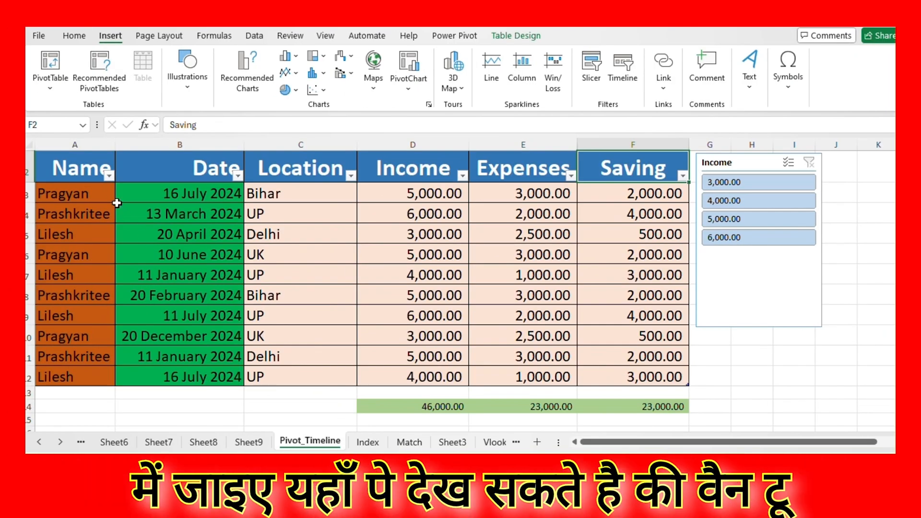
click(88, 175)
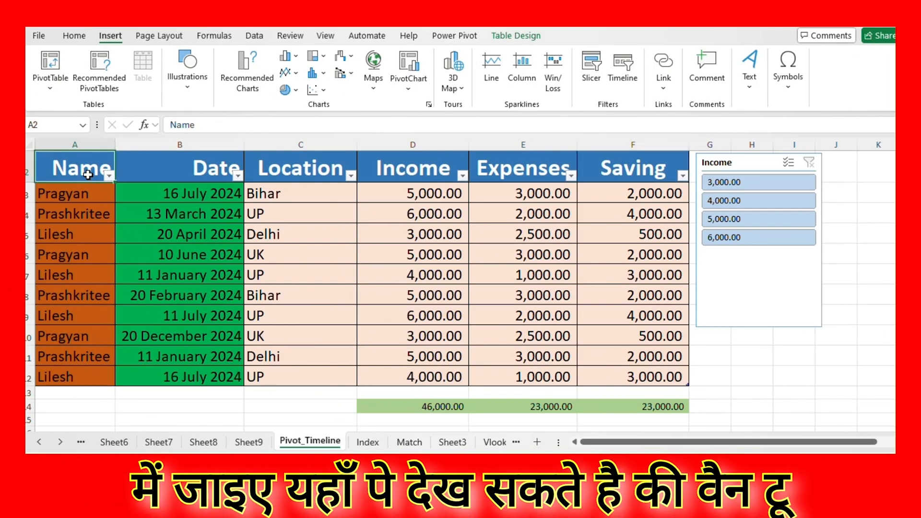
key(Right)
key(Right)
key(Right)
key(Right)
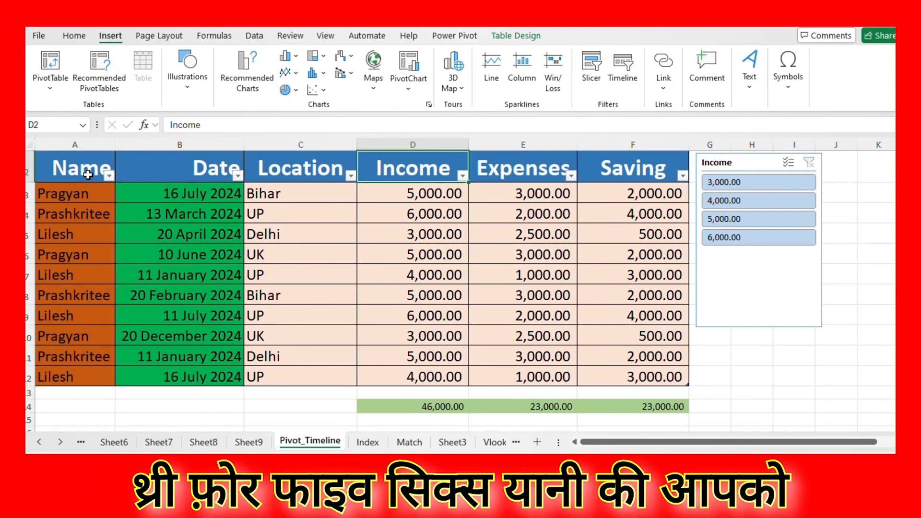
key(Right)
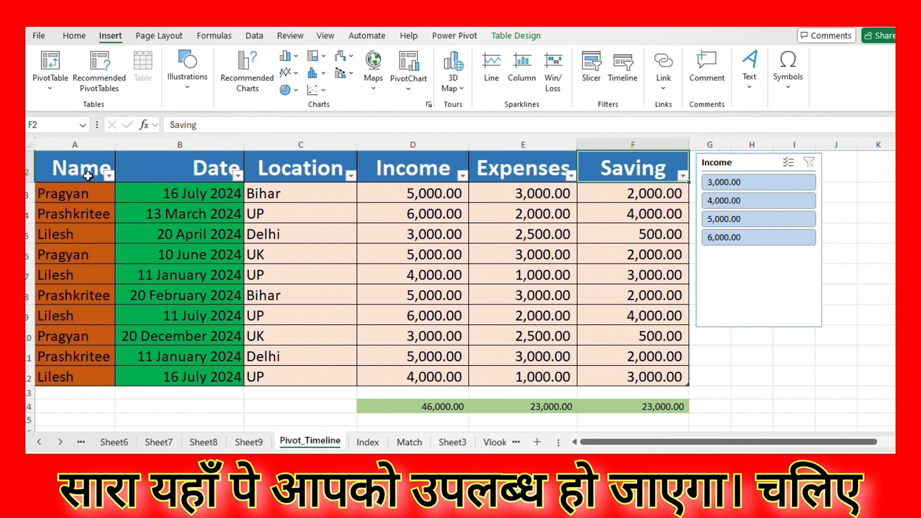
click(253, 442)
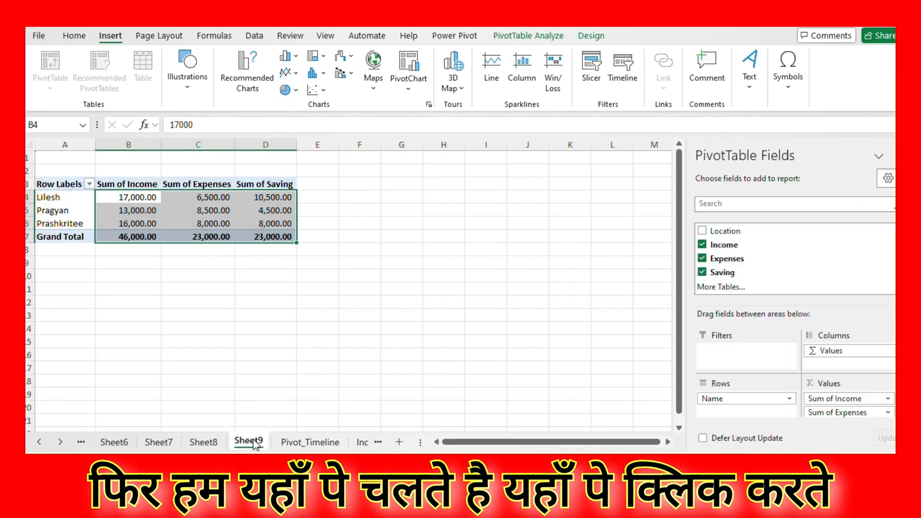
Step: Insert a Location slicer for the PivotTable and move it up and away from the table, over columns F to H
click(592, 62)
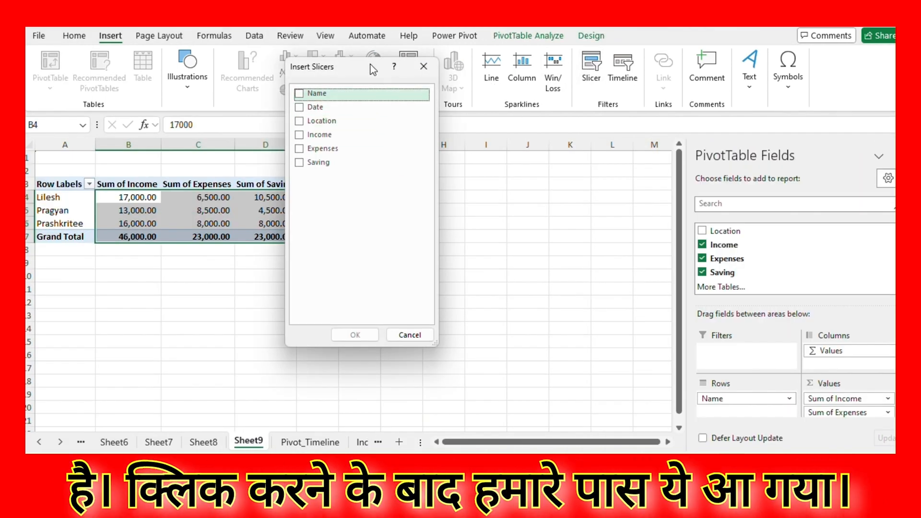
drag(372, 70, 404, 84)
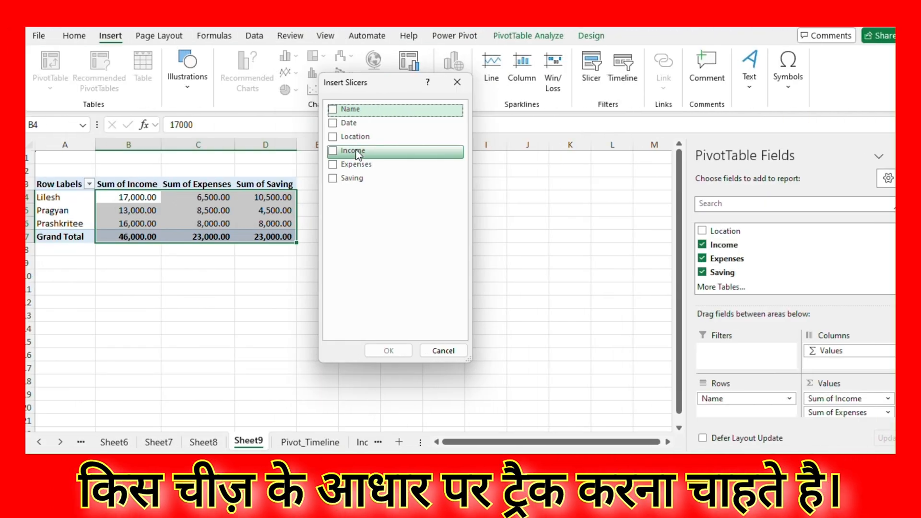
click(335, 125)
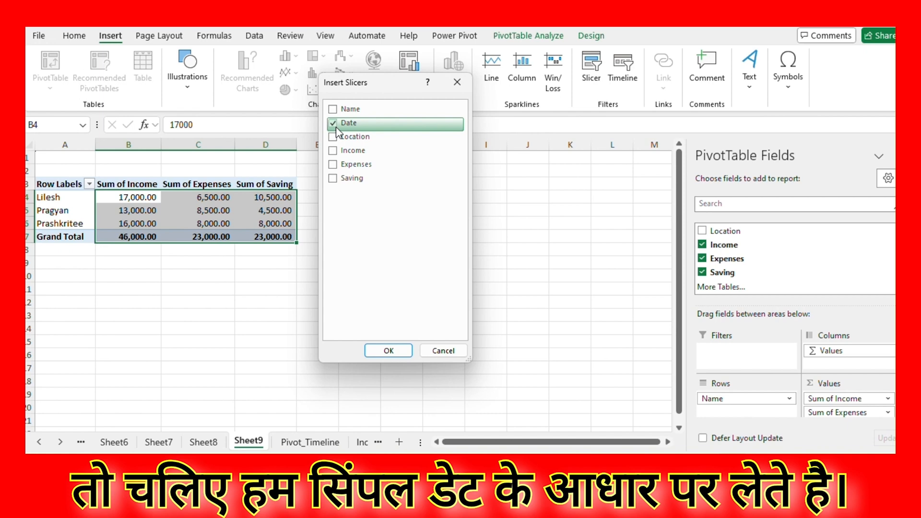
click(336, 127)
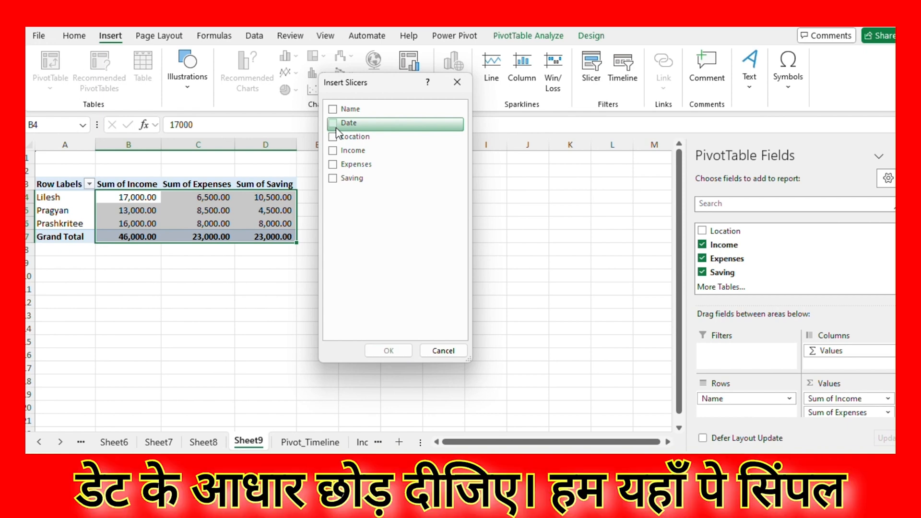
click(334, 138)
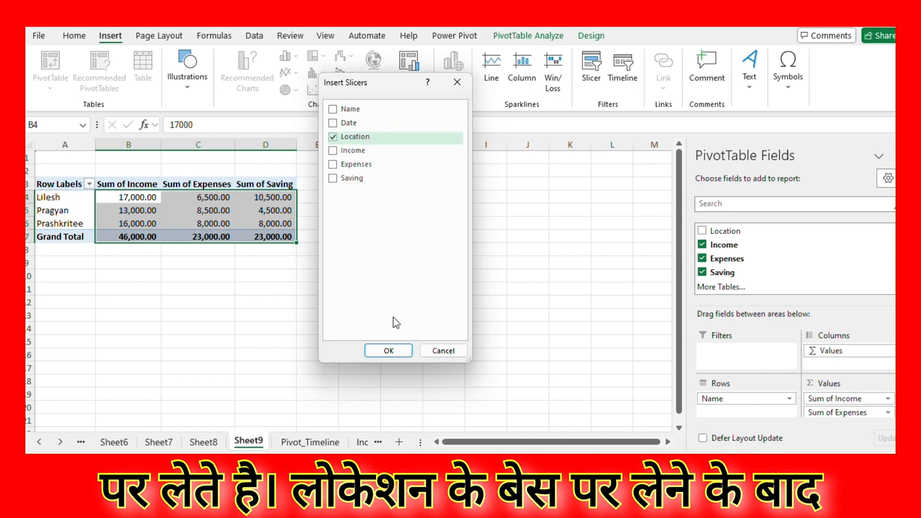
click(398, 350)
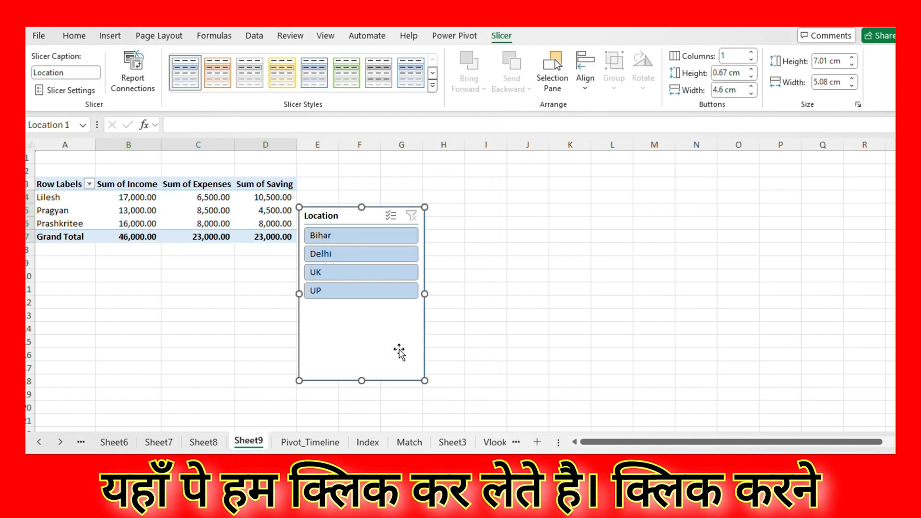
drag(369, 218, 424, 155)
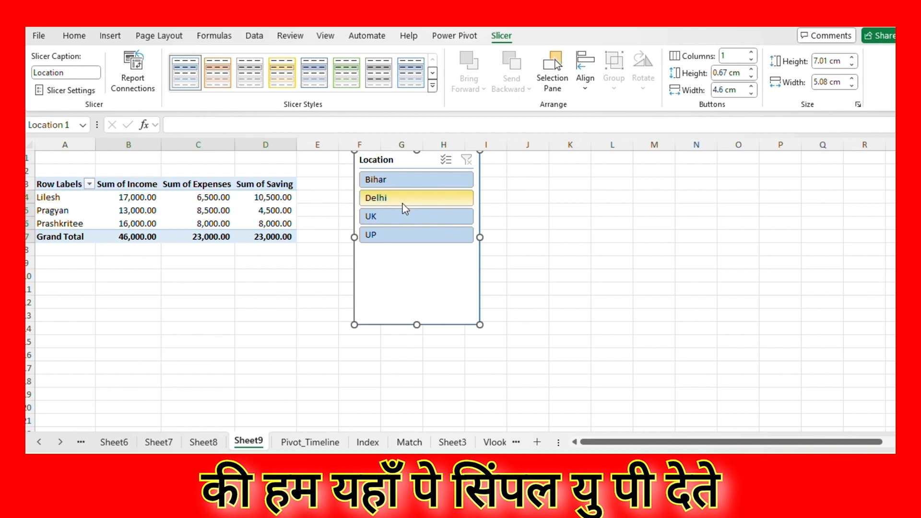
Step: Filter the PivotTable by location UP, Bihar, Delhi, UK and UP again with the slicer, and clear the filter
click(407, 234)
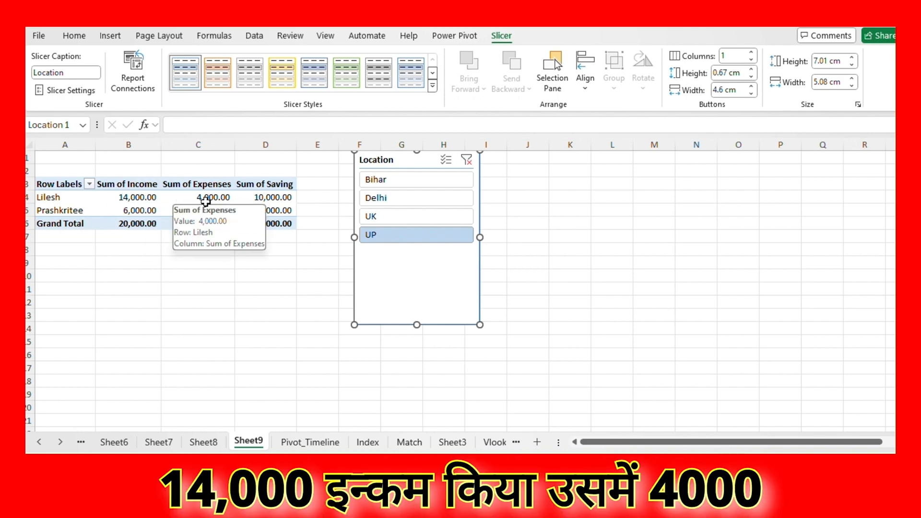
mouse_move(287, 193)
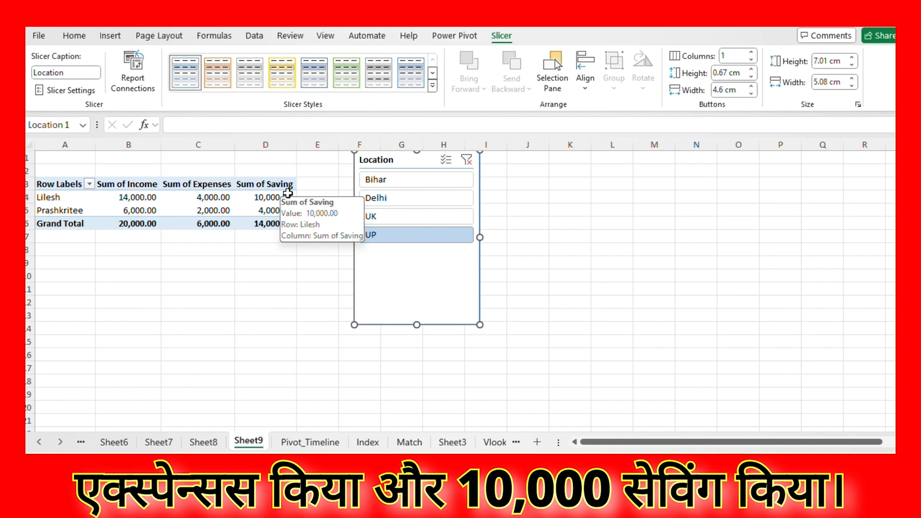
click(397, 181)
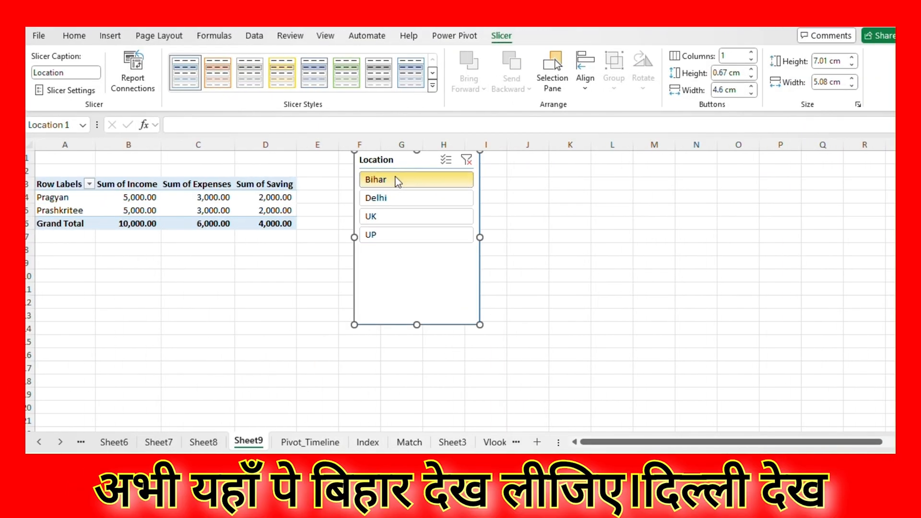
click(397, 199)
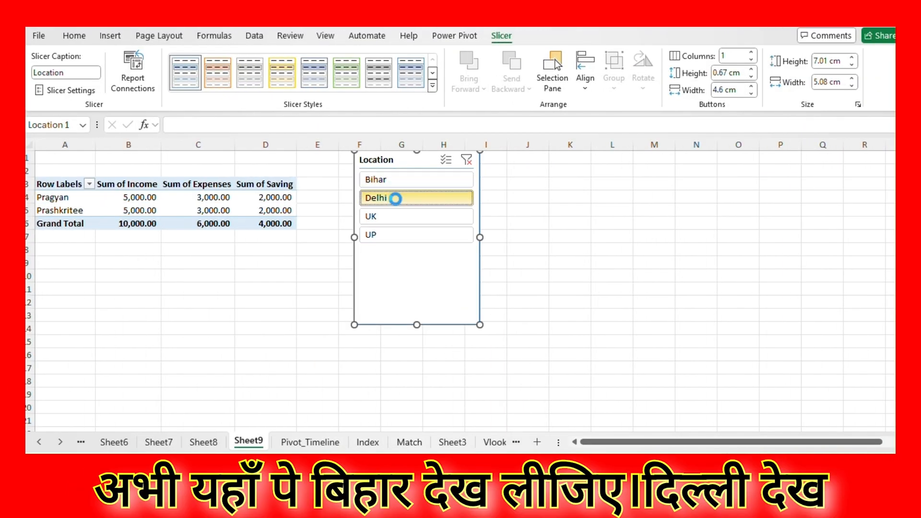
click(396, 225)
click(396, 235)
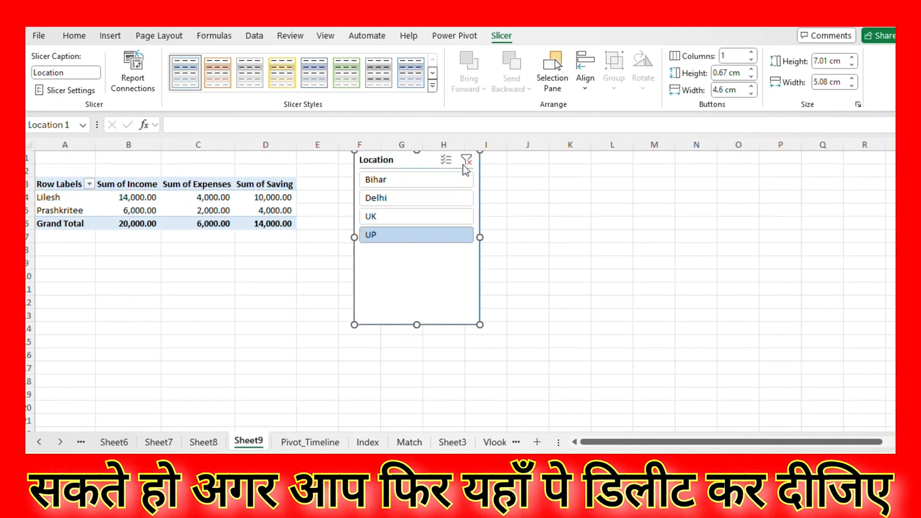
click(467, 159)
scroll(418, 175, up, 1)
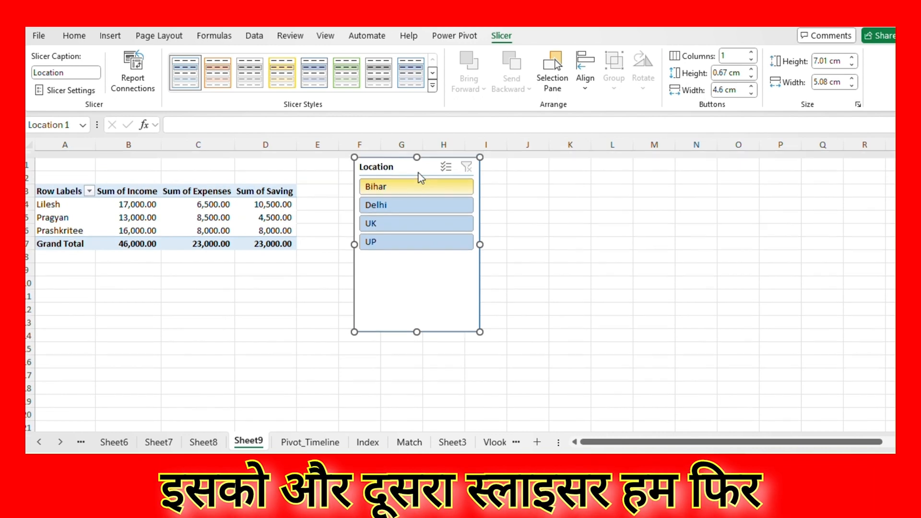
scroll(418, 178, down, 1)
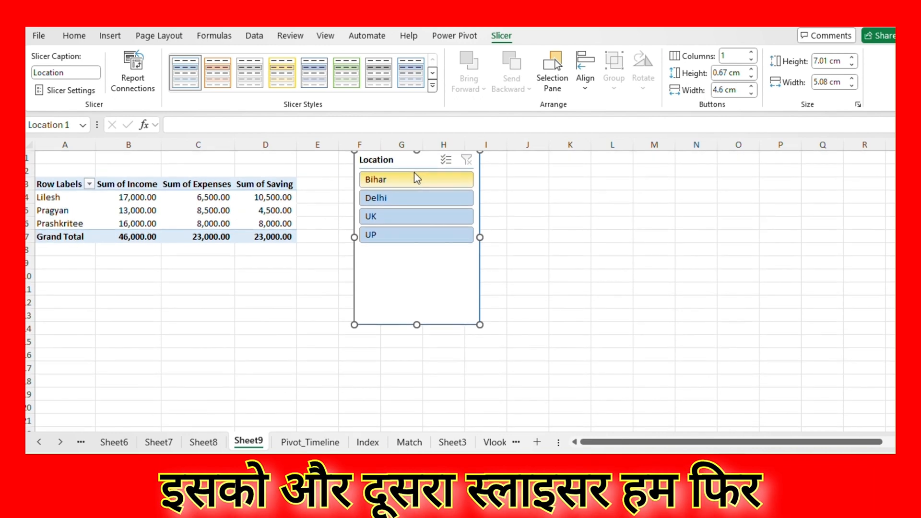
click(64, 36)
click(112, 36)
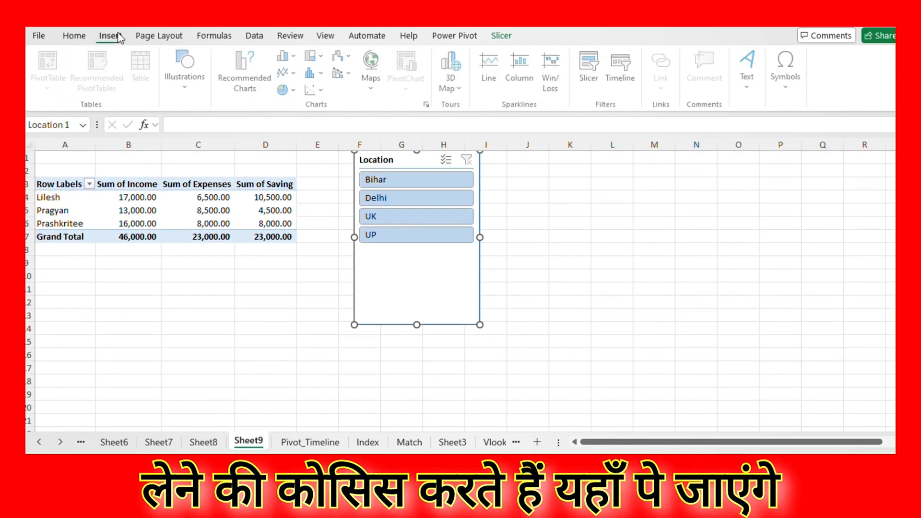
click(590, 70)
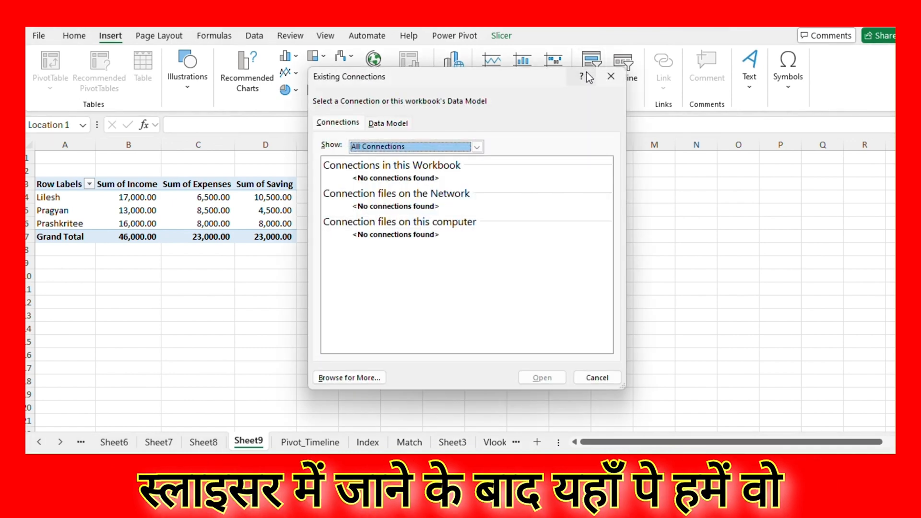
click(611, 76)
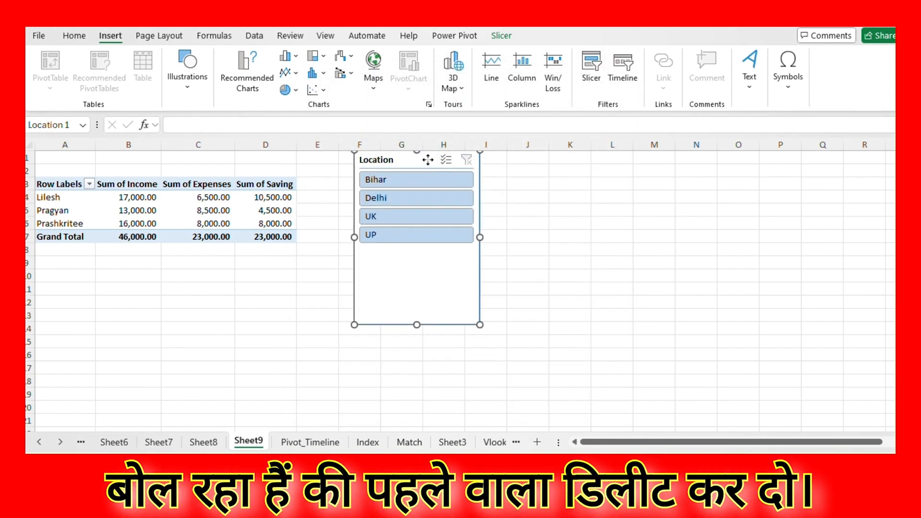
Step: Replace the Location slicer with an Income slicer and move it up over columns G to I
key(Delete)
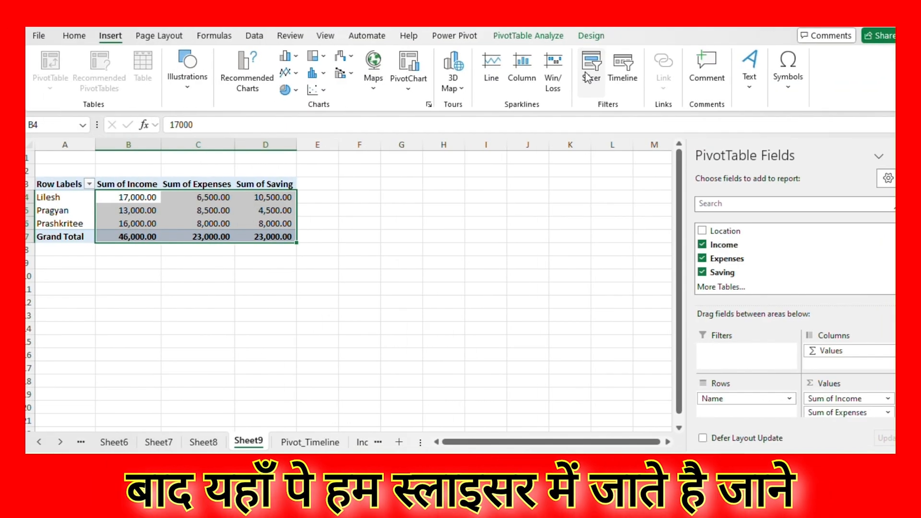
click(592, 67)
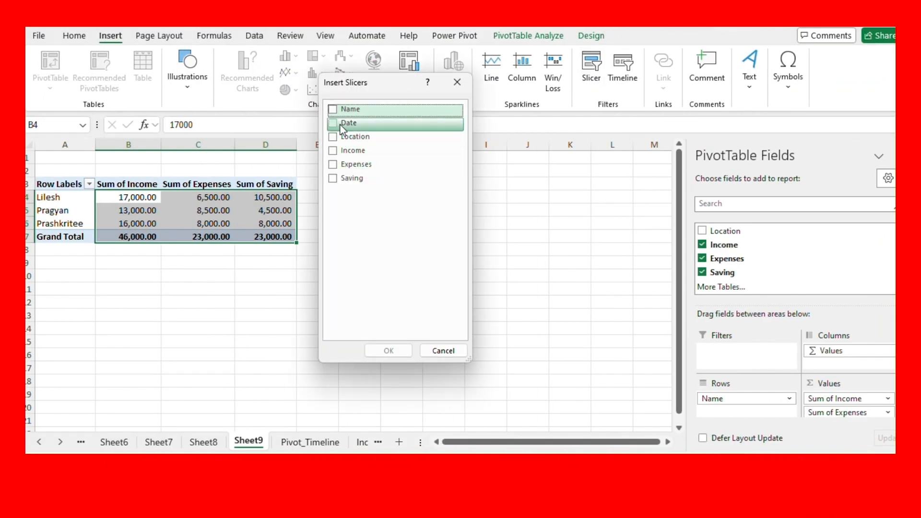
click(334, 152)
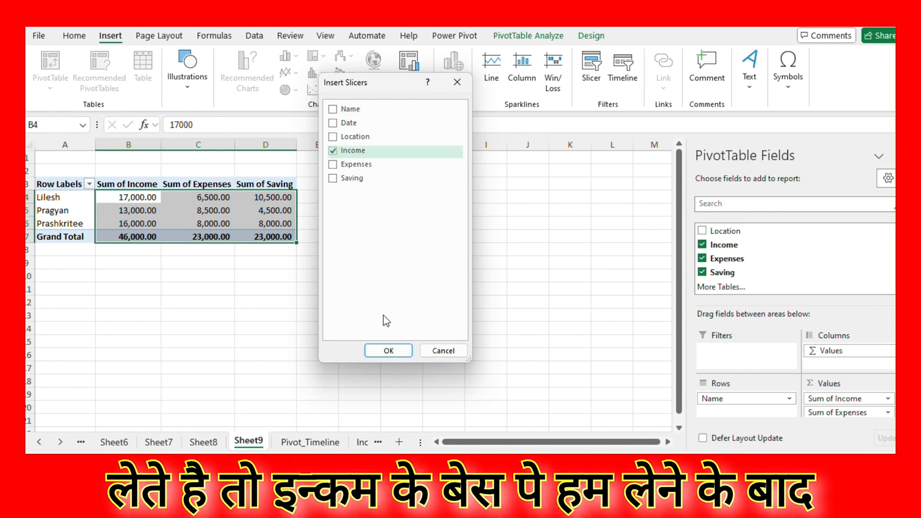
click(390, 349)
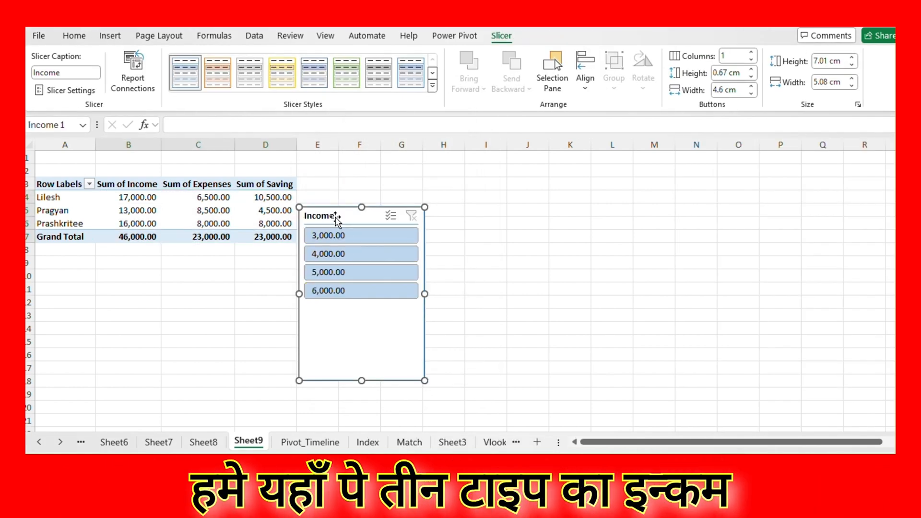
drag(343, 218, 422, 167)
Step: Filter the PivotTable with the Income slicer by 3,000.00 and, in its place, by 5,000.00
click(415, 185)
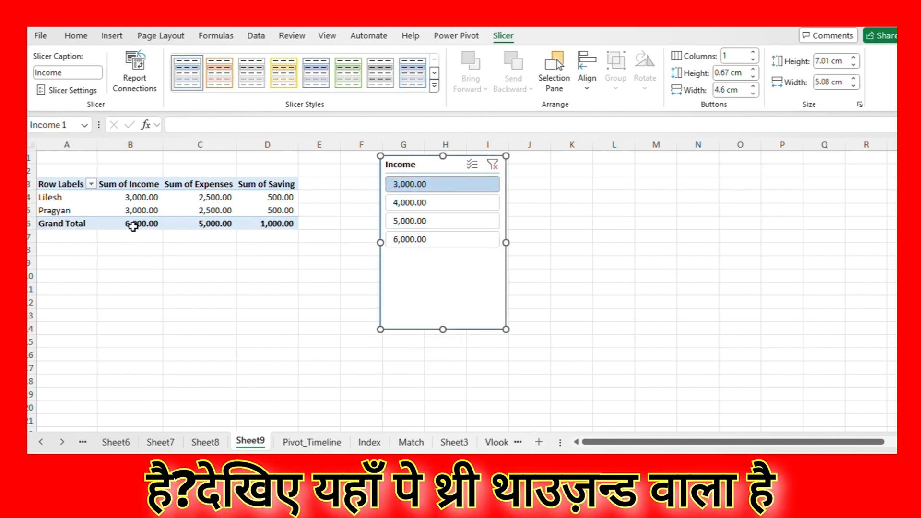
click(402, 222)
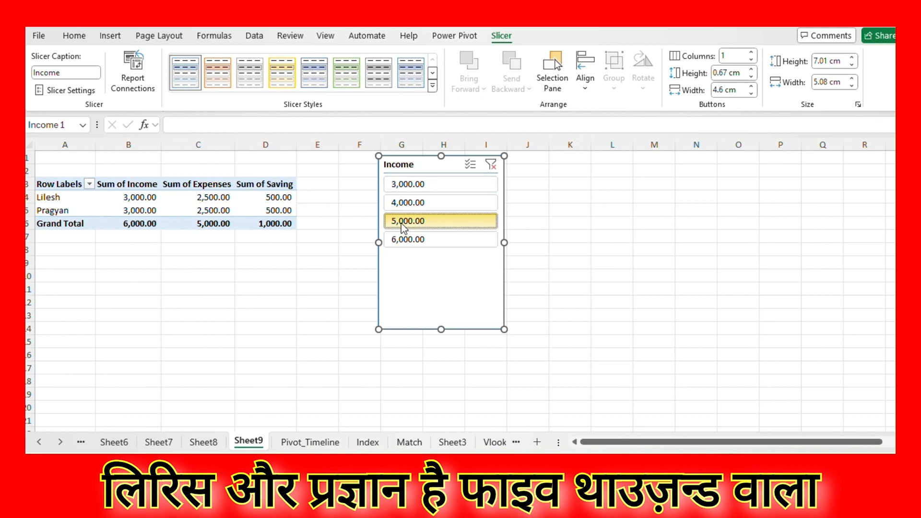